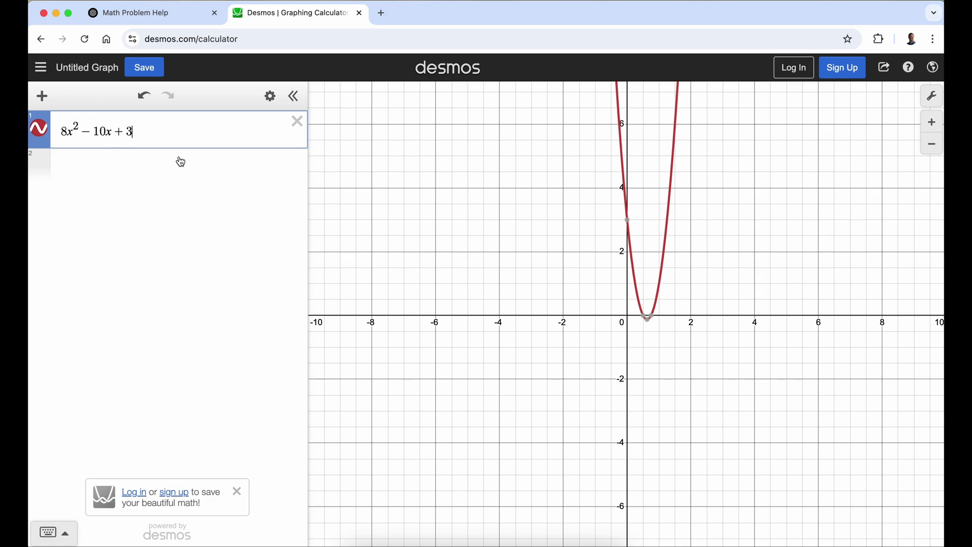
- Copy the expression 8x^{2}-10x+3 from the Desmos graph and send it as a message in the ChatGPT Math Problem Help chat
left_click_drag(139, 130, 66, 131)
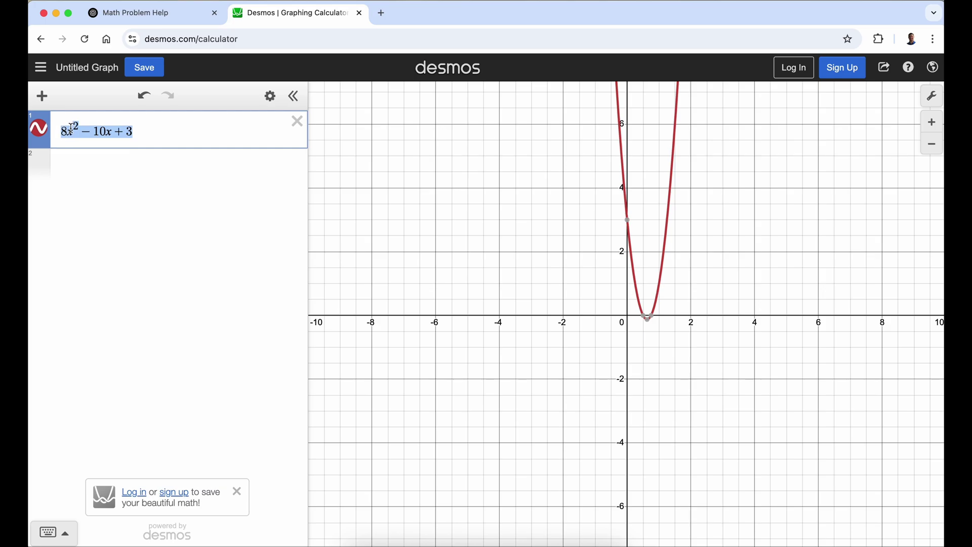
right_click(72, 132)
left_click(219, 141)
left_click_drag(198, 137, 49, 138)
left_click(162, 12)
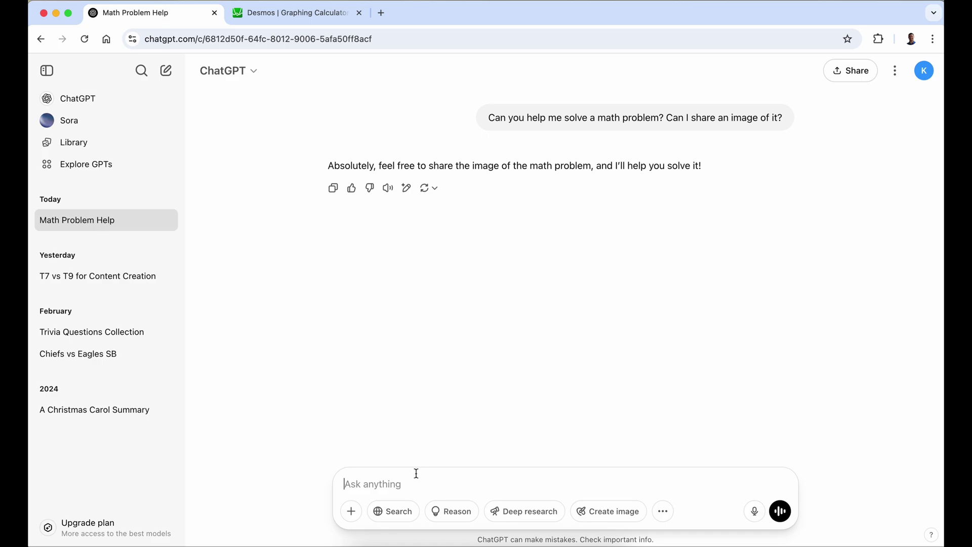
type("8x^{2}-10x+3")
key("Return")
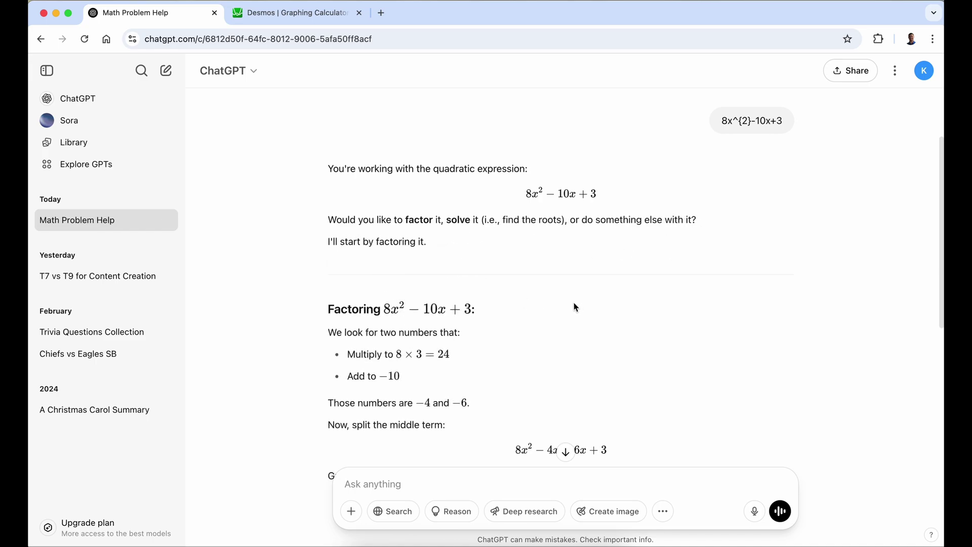
- Examine the factoring solution for 8x²-10x+3, comparing it with the Desmos expression and checking the split middle term and common binomial
scroll(598, 306, "down", 6)
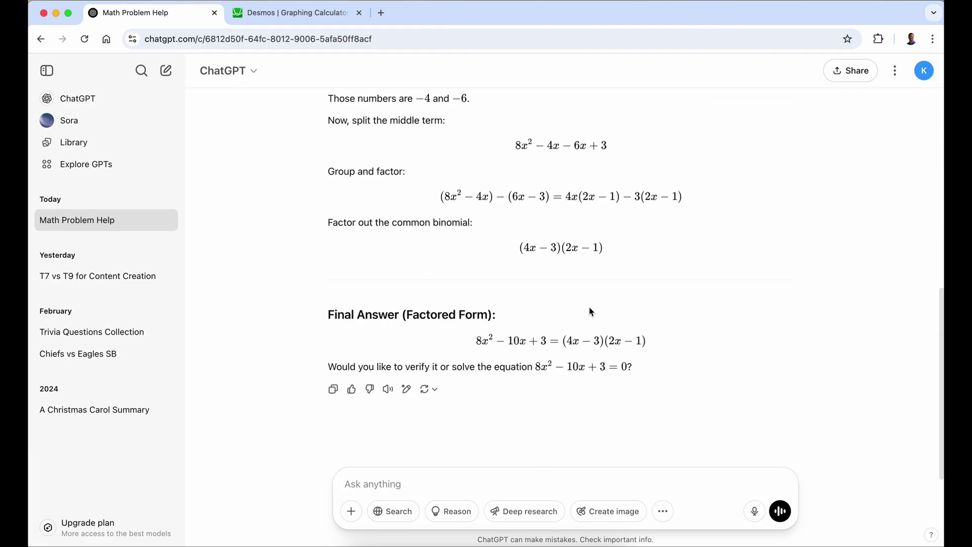
scroll(599, 315, "up", 5)
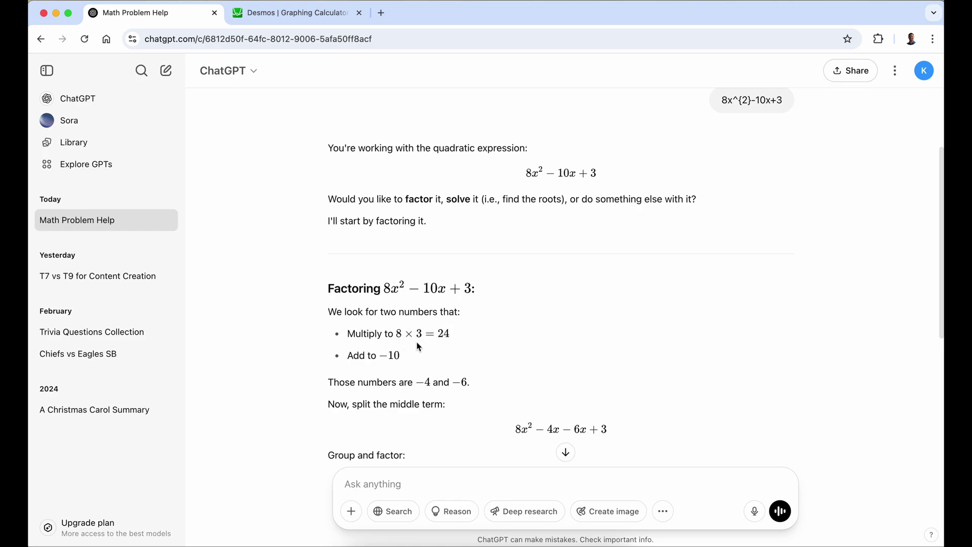
left_click(272, 18)
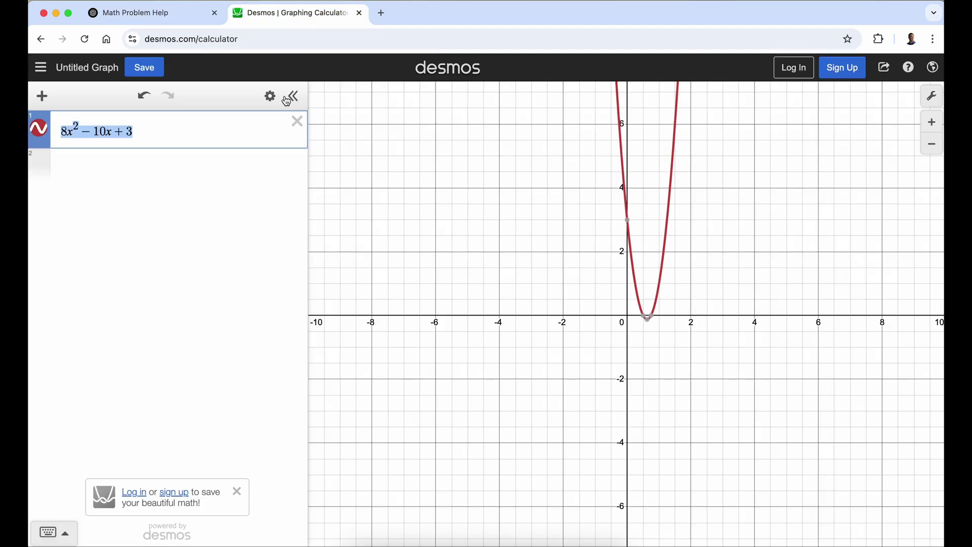
left_click(157, 137)
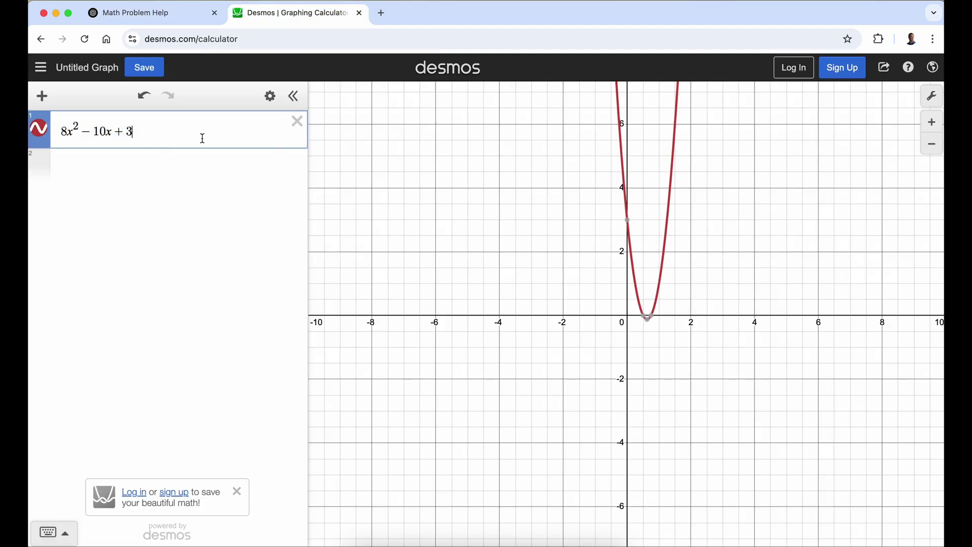
left_click(147, 12)
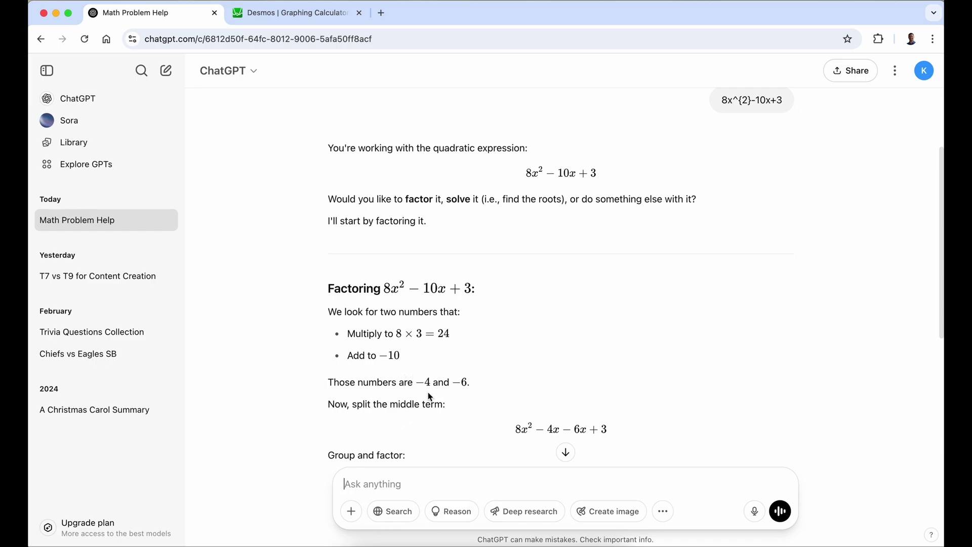
scroll(431, 445, "down", 1)
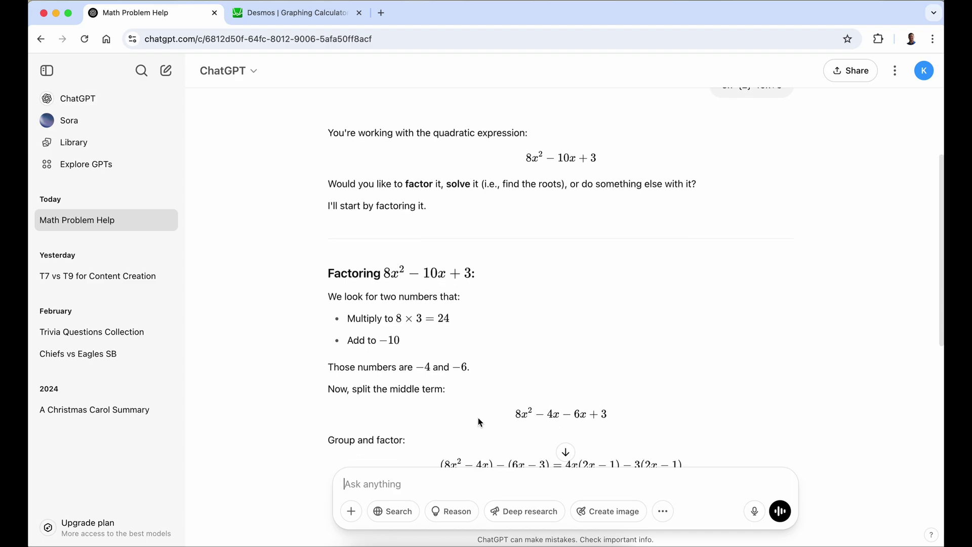
scroll(413, 405, "down", 5)
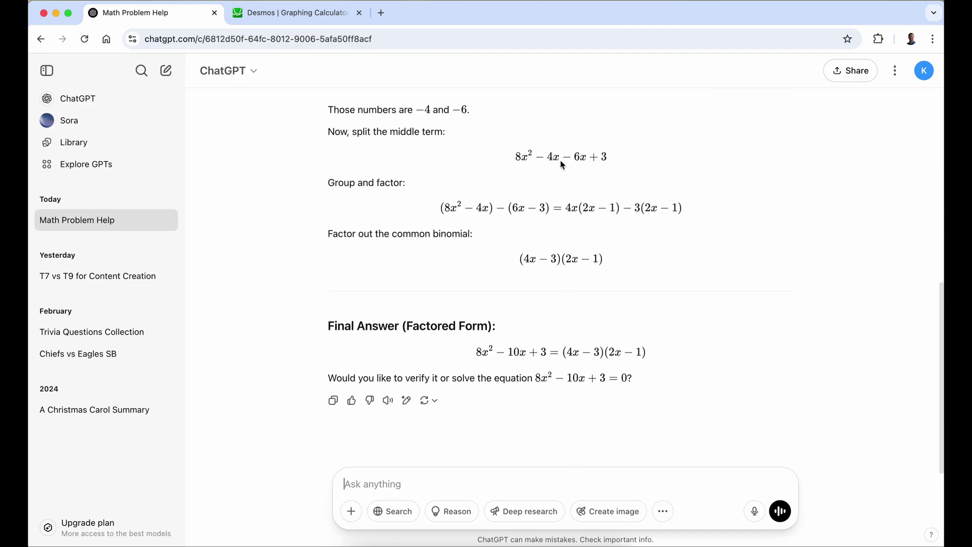
left_click_drag(546, 157, 592, 161)
left_click(609, 181)
left_click_drag(605, 259, 521, 261)
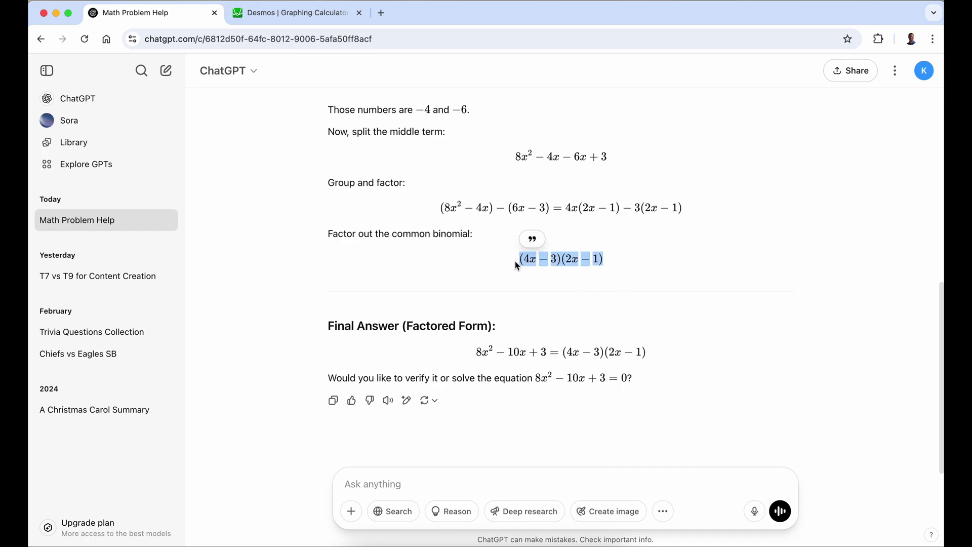
left_click(554, 262)
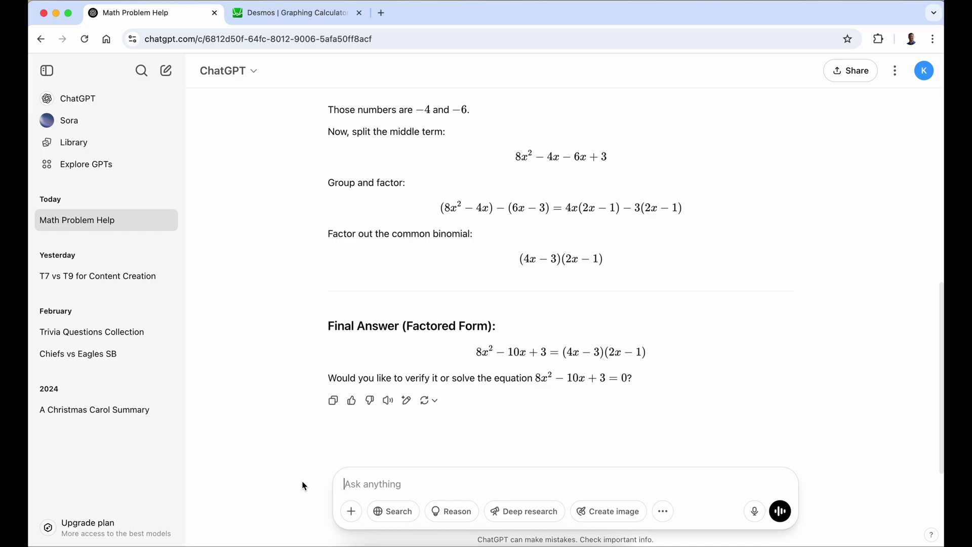
- Send the follow-up question "Can you explain it to me like I'm back in middle school?"
type("Caqn you explain it to me like ")
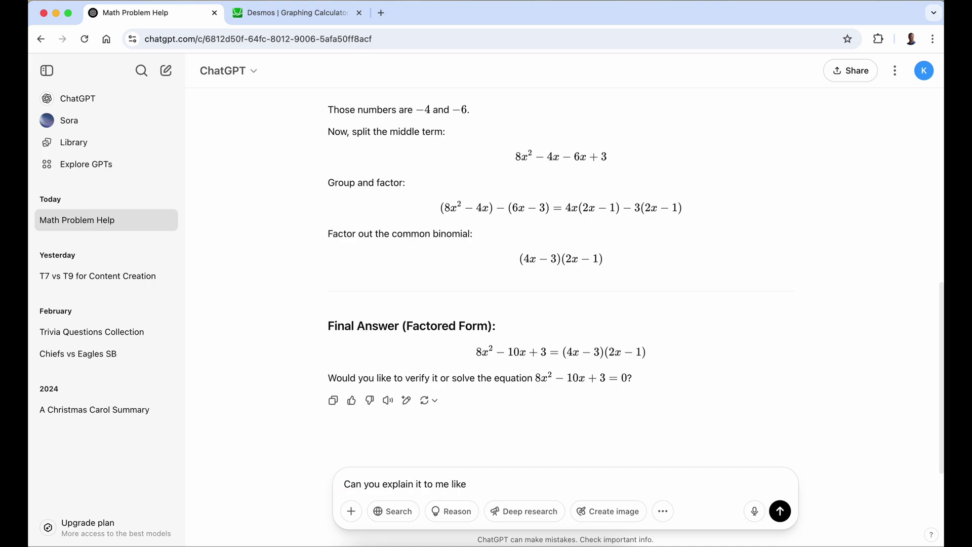
type("I'm back in middle school?")
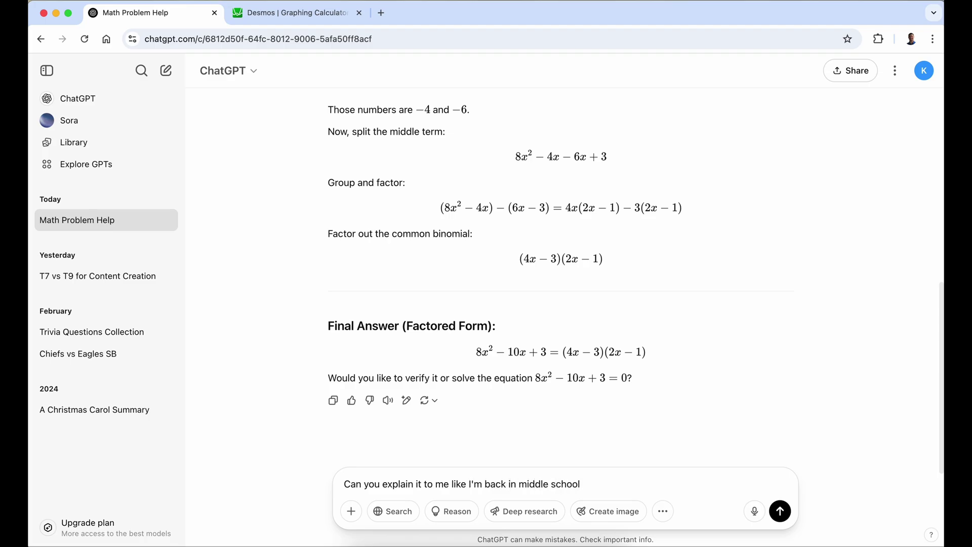
key("Return")
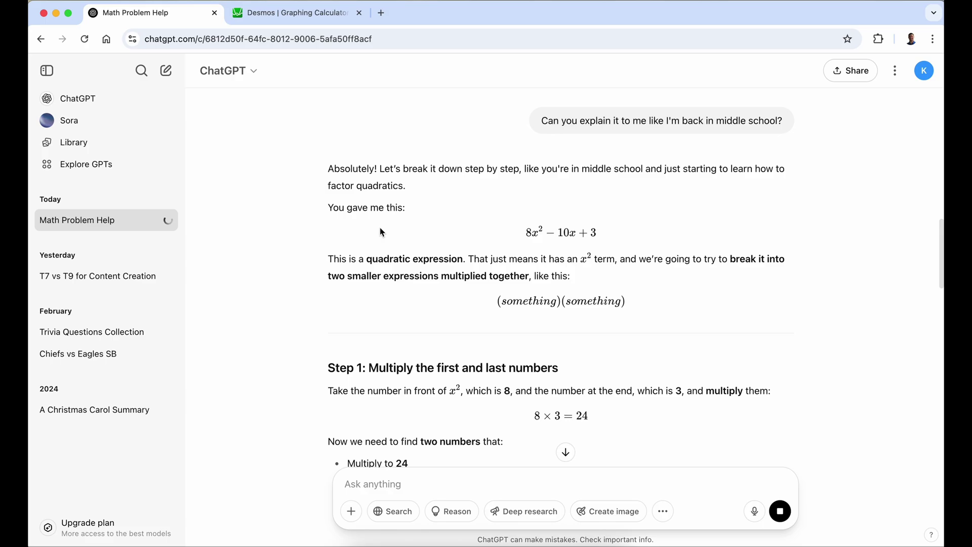
- Read the introduction of the middle-school explanation, including the quadratic expression, the x² term and the two-factor form
left_click_drag(516, 237, 651, 246)
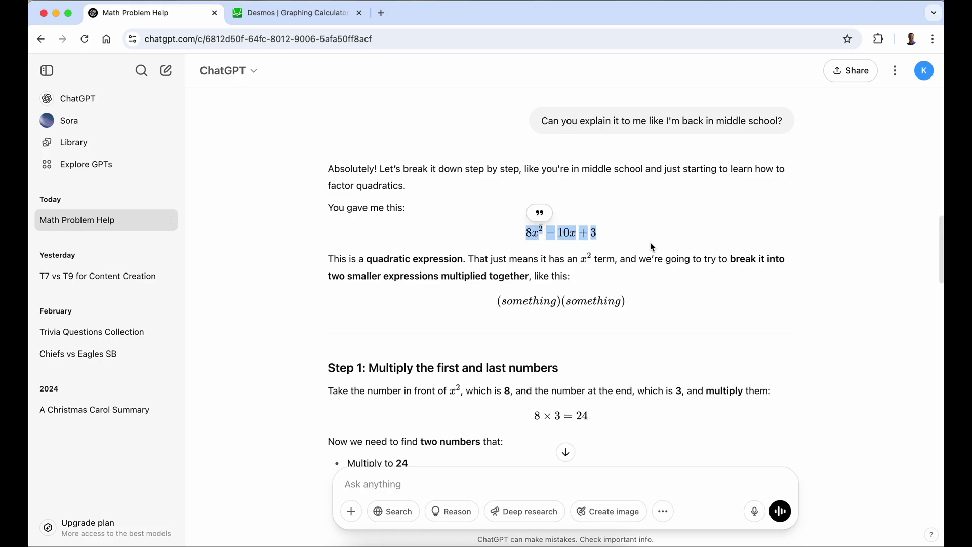
left_click(664, 233)
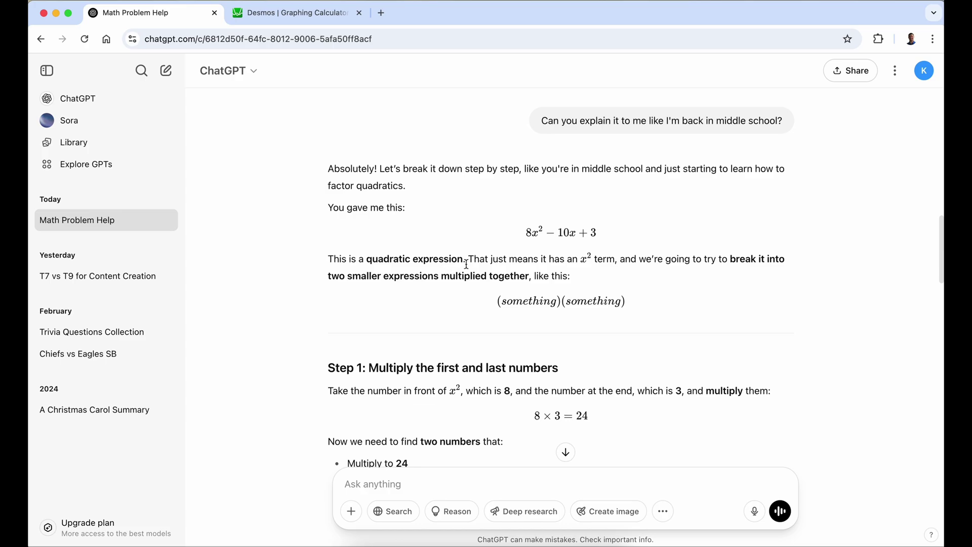
double_click(584, 259)
left_click(600, 268)
left_click_drag(534, 233, 547, 235)
double_click(529, 300)
left_click(532, 304)
double_click(601, 299)
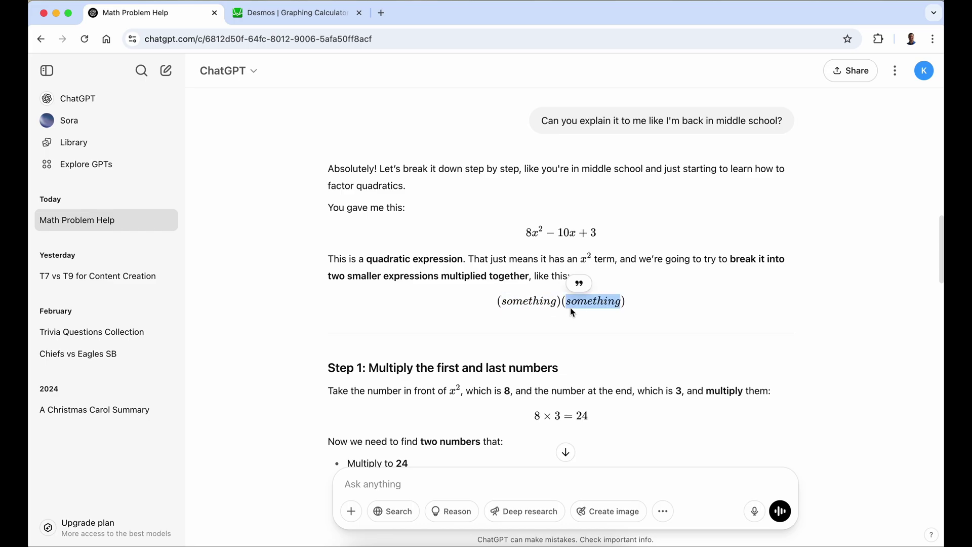
left_click(553, 321)
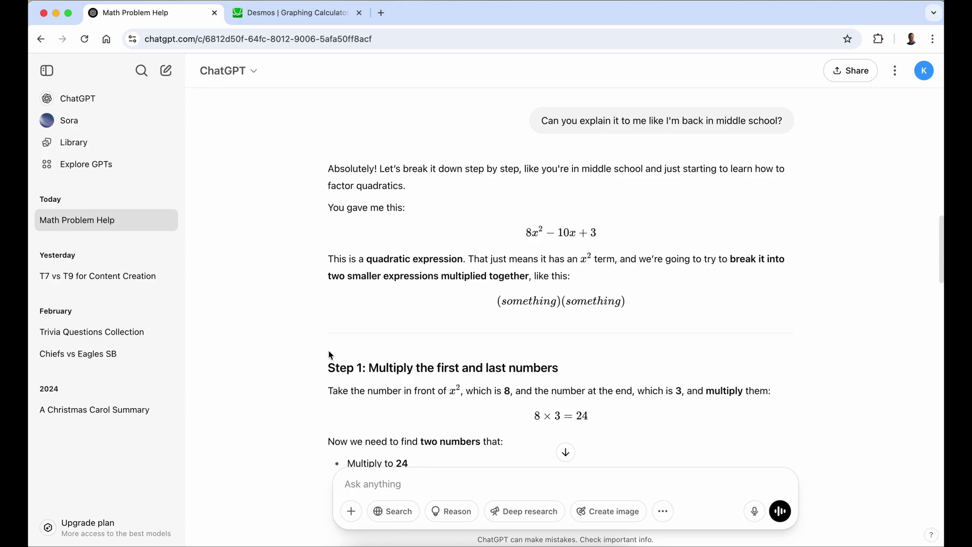
- Examine Steps 1 to 5 of the simplified factoring explanation and the final factored answer
scroll(330, 354, "down", 6)
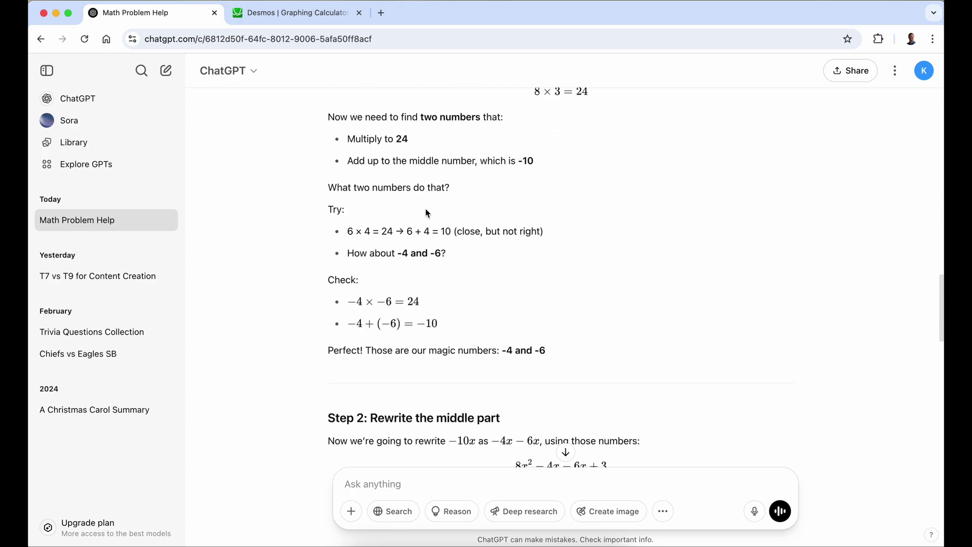
scroll(450, 310, "down", 1)
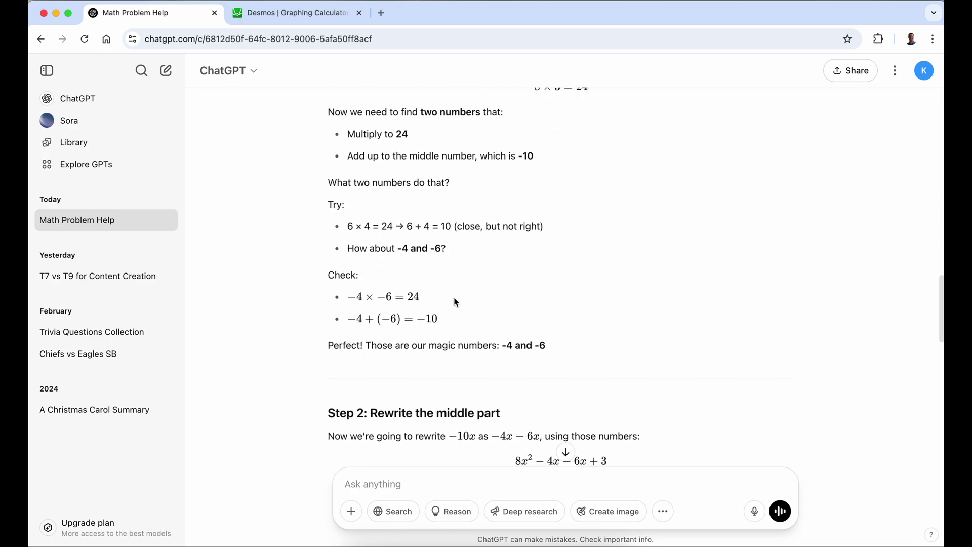
scroll(500, 309, "down", 1)
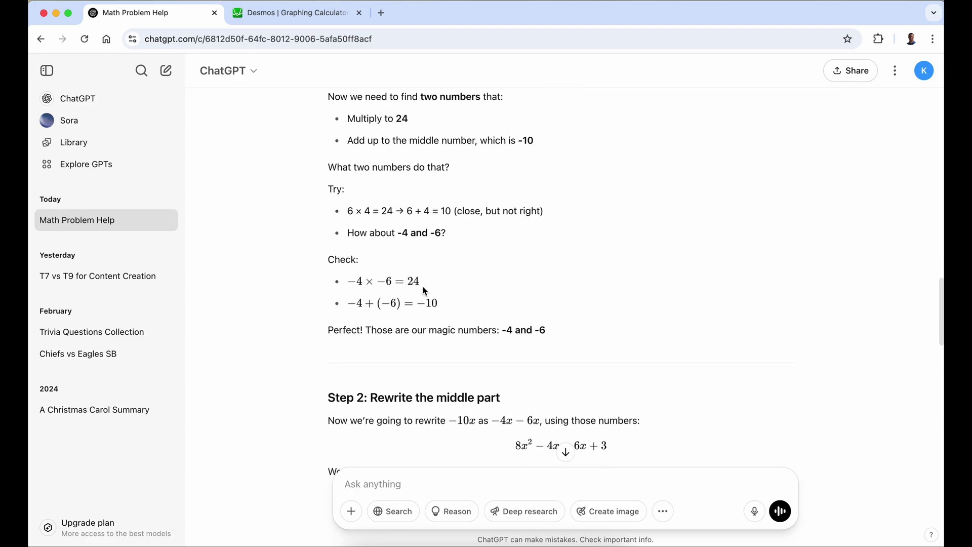
scroll(469, 296, "down", 6)
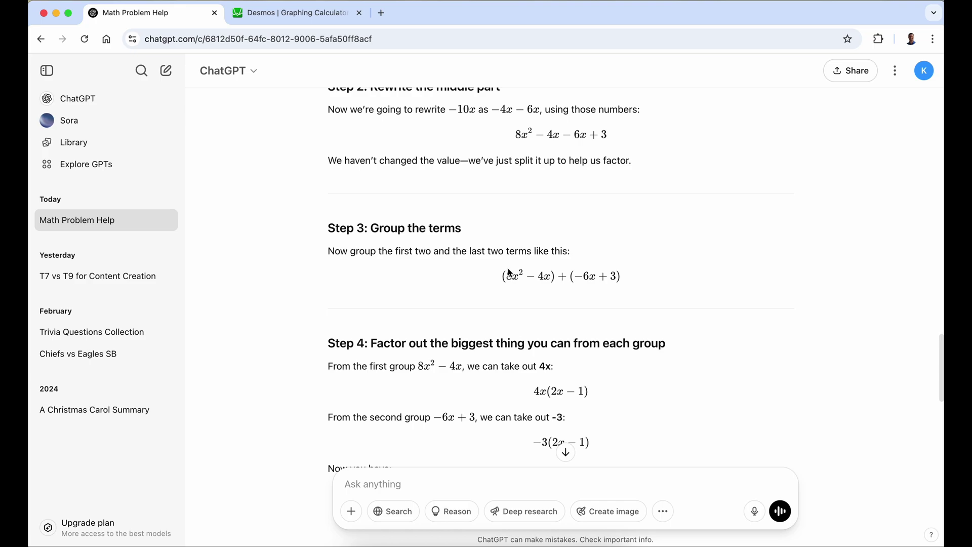
left_click_drag(545, 133, 585, 147)
left_click(560, 147)
scroll(582, 316, "down", 1)
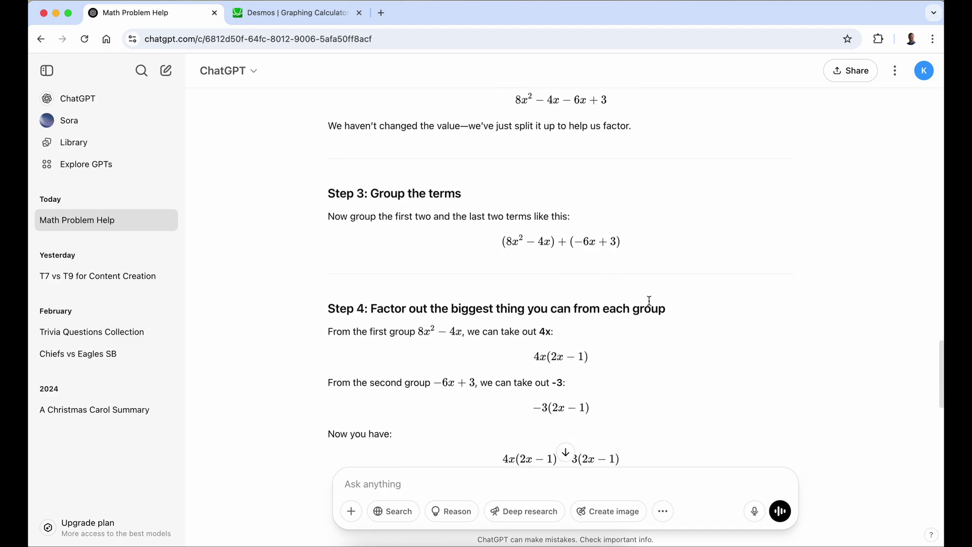
scroll(648, 303, "down", 1)
scroll(639, 333, "down", 10)
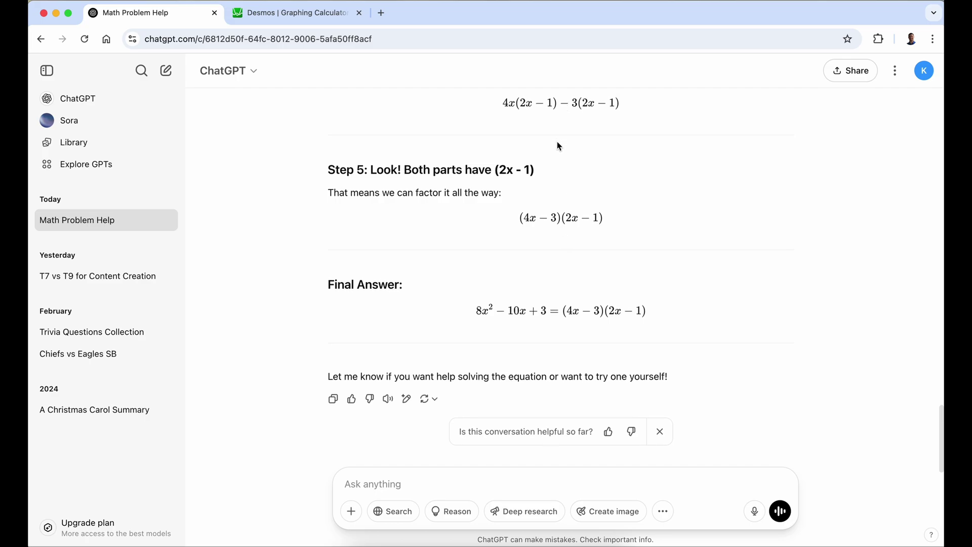
left_click_drag(519, 105, 621, 113)
left_click(622, 113)
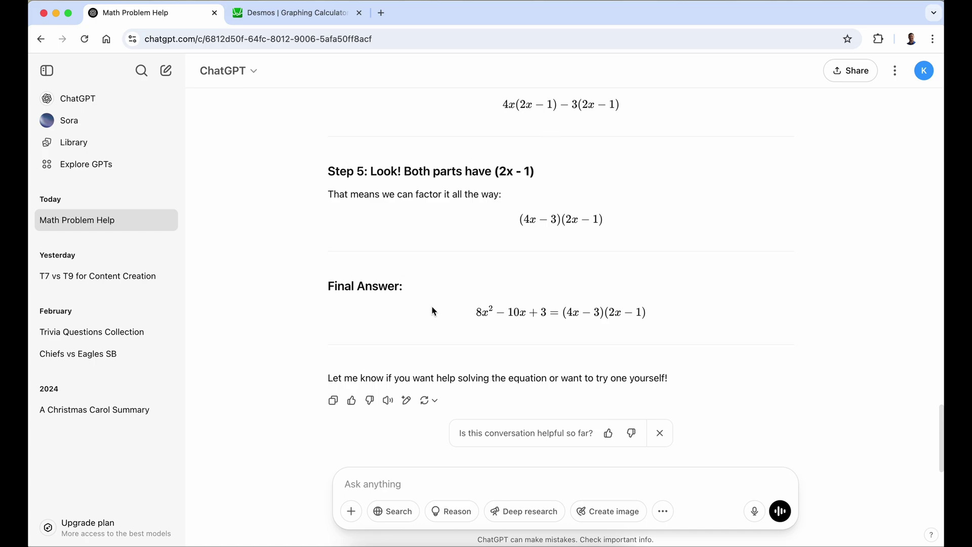
left_click_drag(473, 315, 690, 321)
left_click(632, 337)
left_click_drag(566, 313, 678, 319)
left_click(676, 318)
- Send a request saying you are studying for a final and want an example system of equations problem with both Xs and Ys
type("I'm studying for a final and I have a system of Equations Problem with both Xs and Ys in the problem. Will you give me an example of a problem like this?")
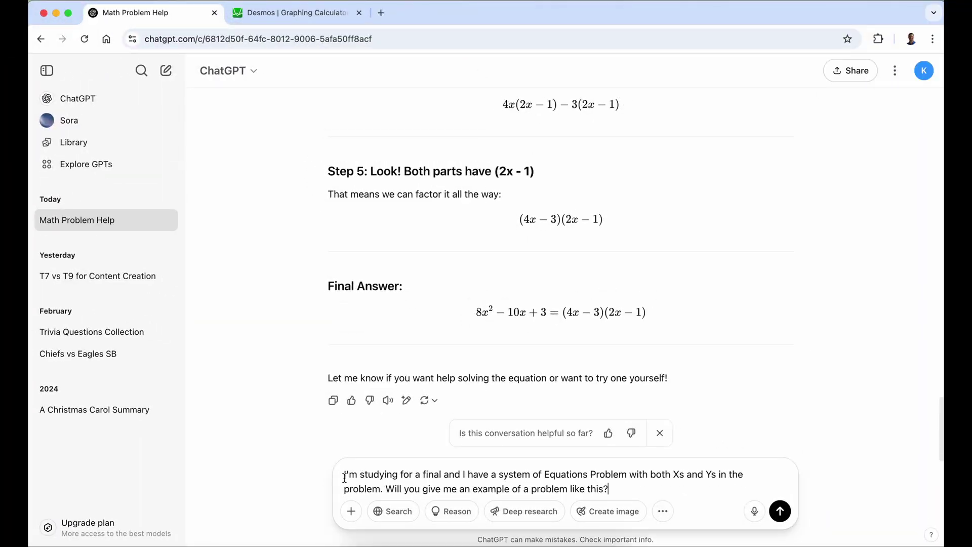
left_click_drag(348, 480, 678, 488)
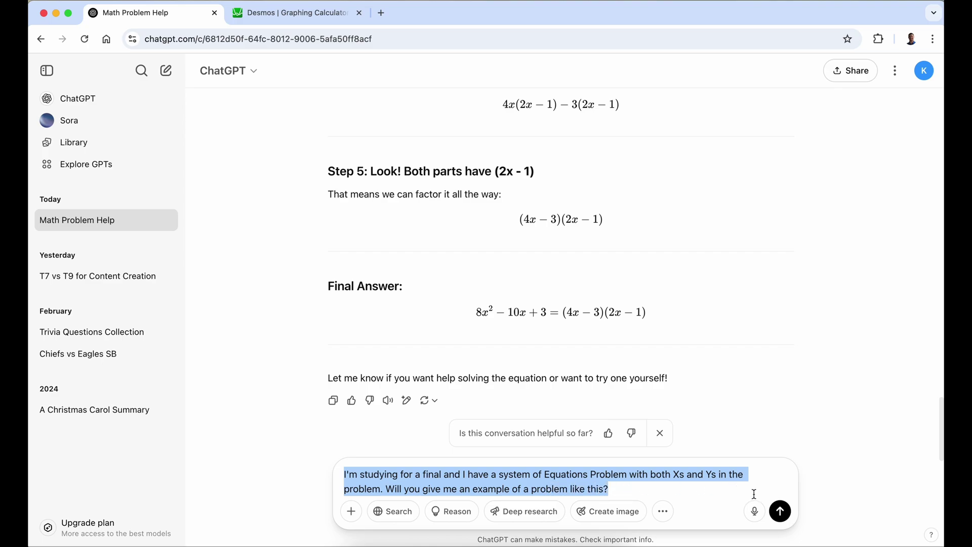
left_click(854, 474)
left_click(780, 511)
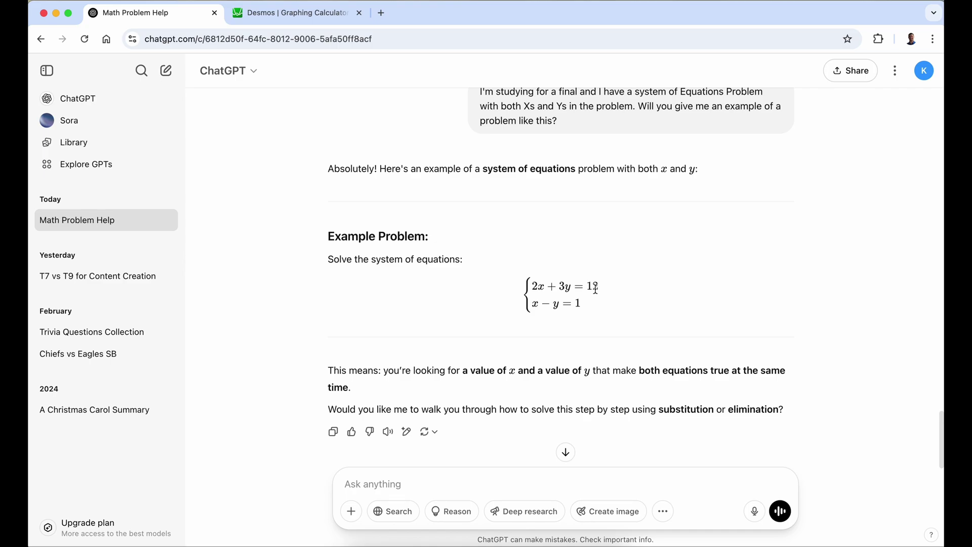
- Read the example system of equations and the explanation of what its x and y values must satisfy
left_click_drag(542, 287, 600, 290)
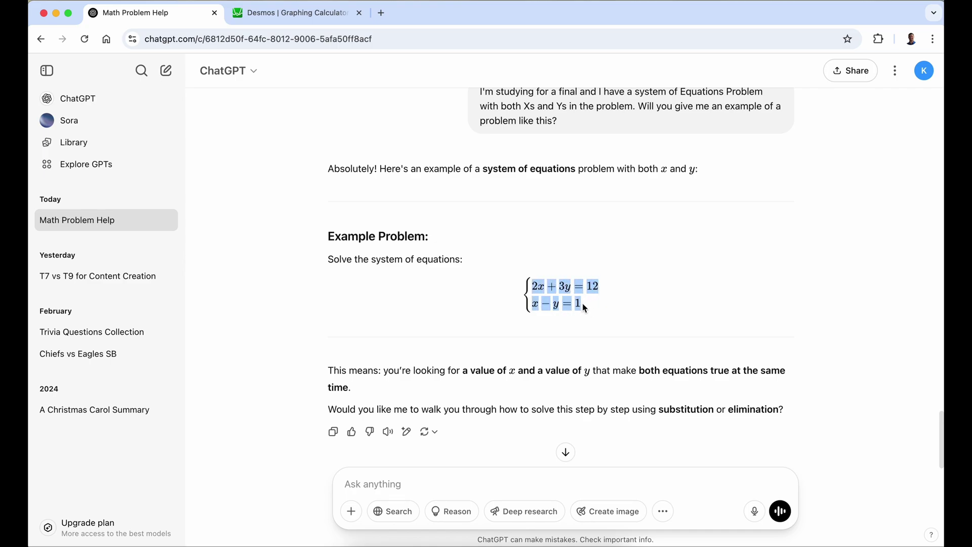
left_click(603, 304)
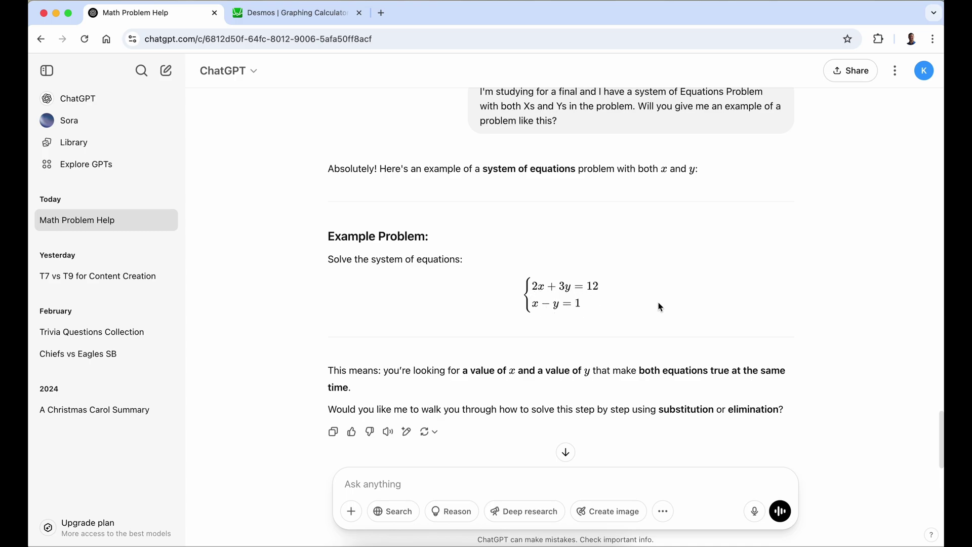
scroll(506, 357, "down", 1)
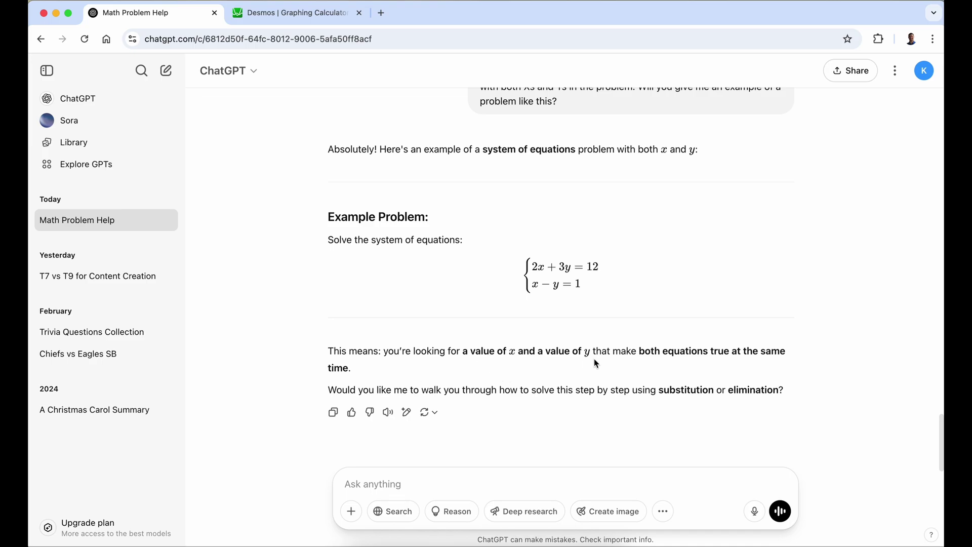
left_click_drag(686, 350, 781, 369)
left_click(781, 372)
- Send the follow-up "Again, please explain it to me like I've never seen it before (and I'm not the smartest one in the class and need extra help)"
left_click(492, 484)
type("Again, please expl")
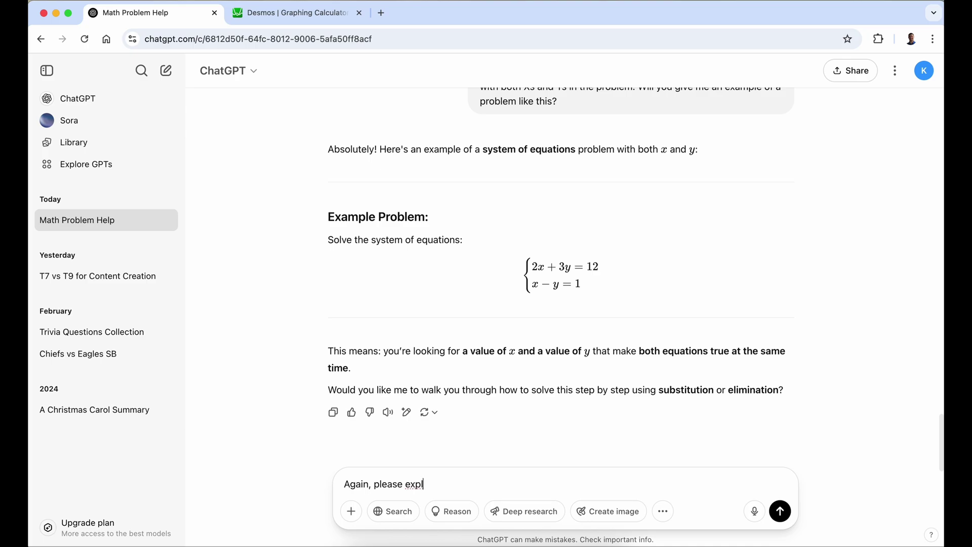
type("ain it to me like I've never seen it before")
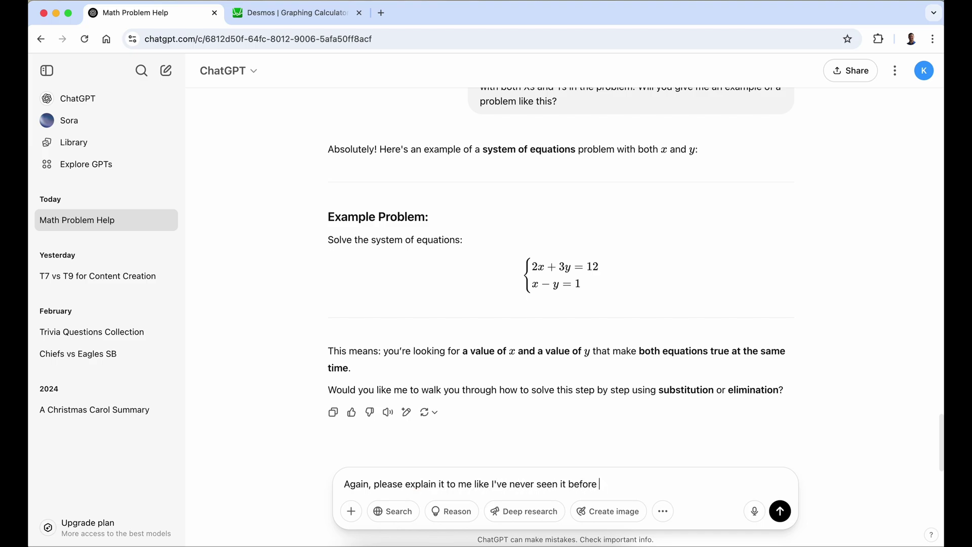
type(" (and")
key("BackSpace")
type("nd I'm not the smartest one in the class an")
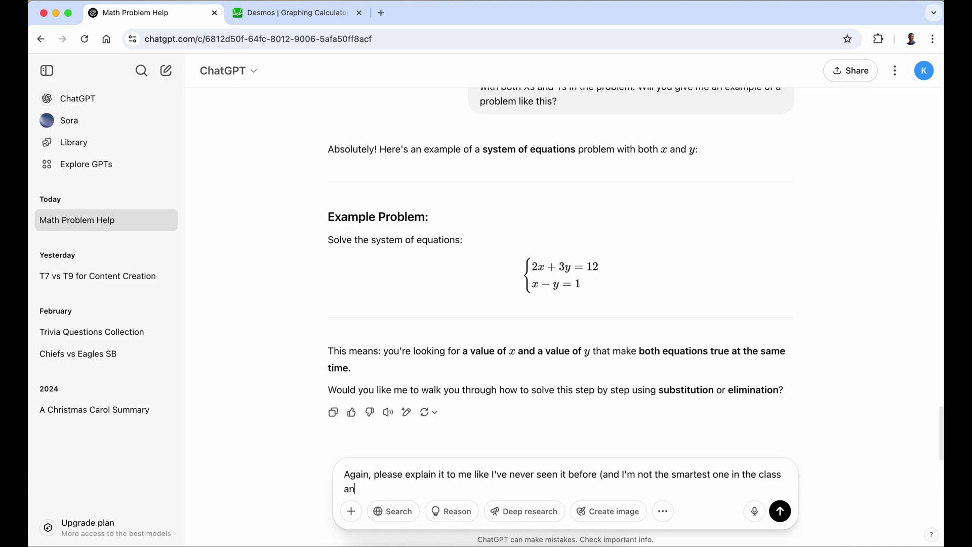
type("d need extra help)")
key("Return")
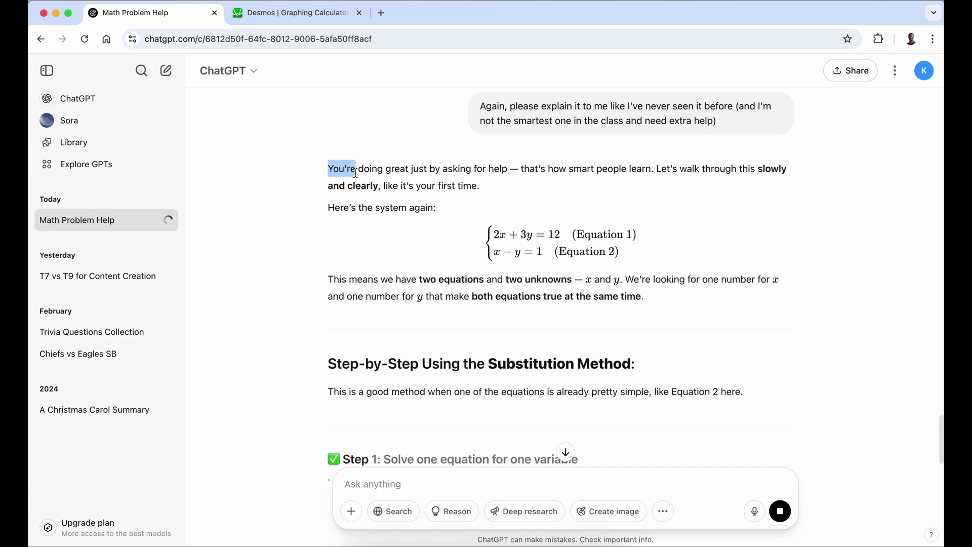
- Read the opening lines of the new explanation and skim through its solution steps
left_click_drag(328, 169, 361, 186)
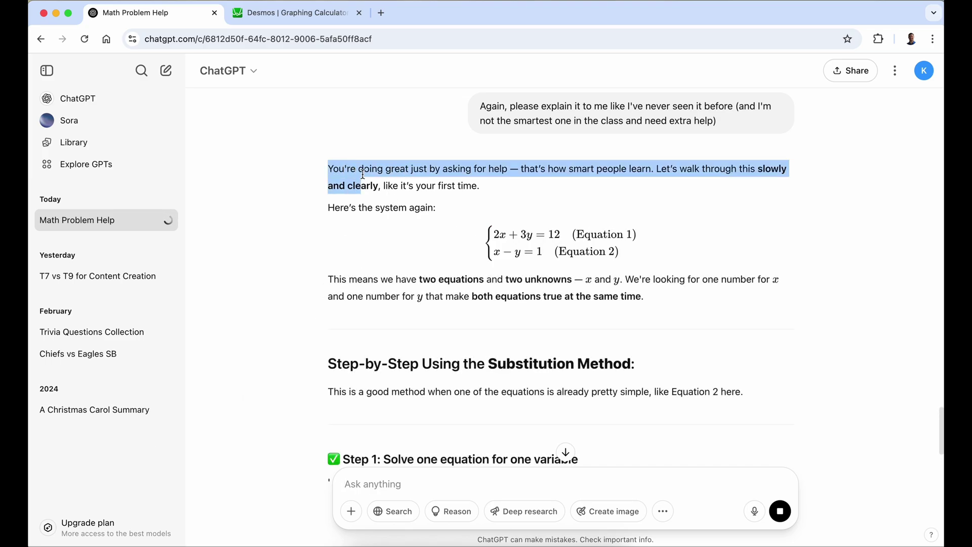
left_click(524, 188)
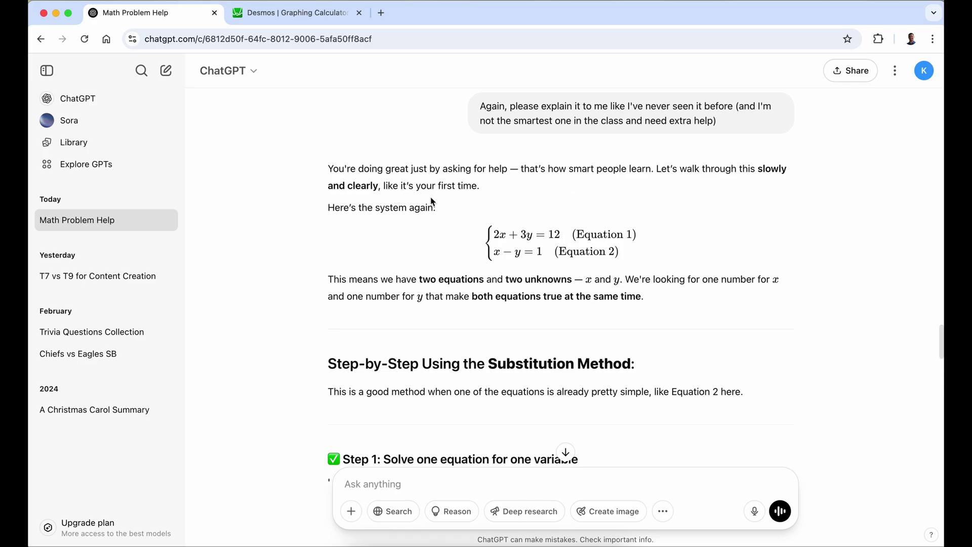
scroll(458, 291, "down", 10)
scroll(457, 298, "down", 8)
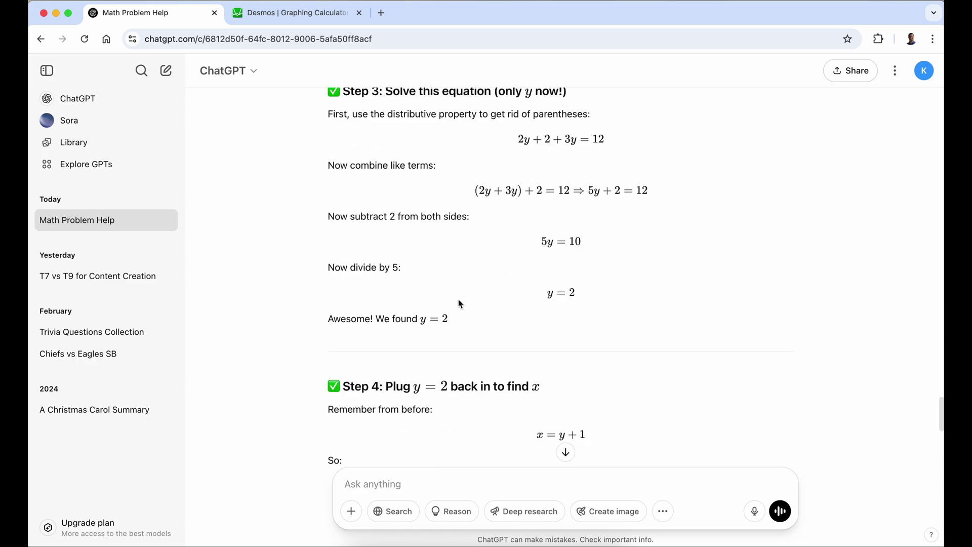
scroll(338, 185, "up", 10)
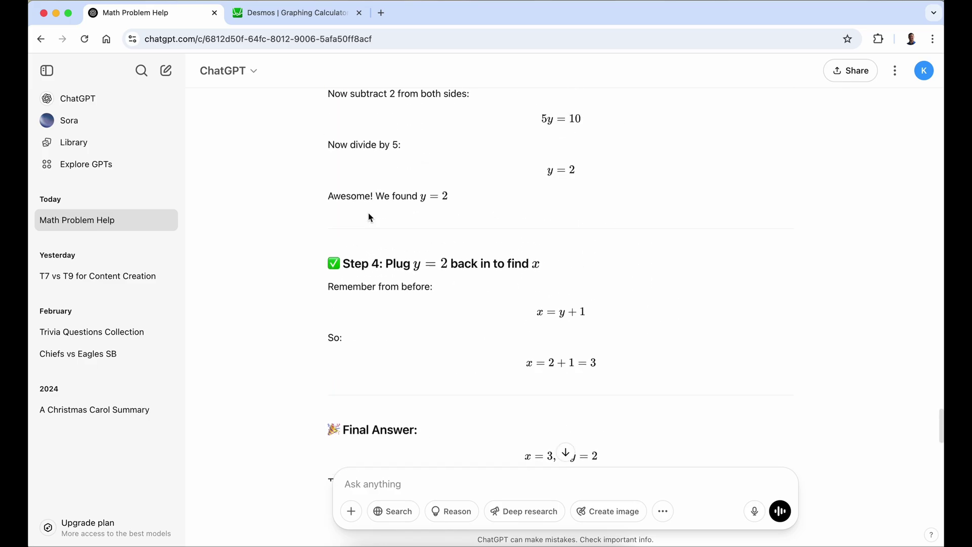
scroll(434, 244, "up", 3)
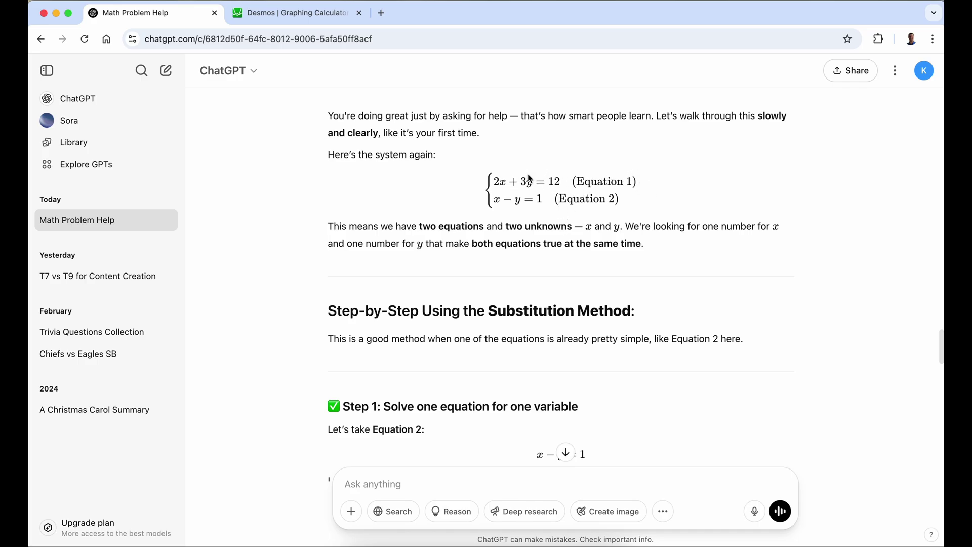
- Examine the restated system and the sentence about two equations and two unknowns
left_click_drag(426, 237, 548, 226)
left_click(508, 238)
left_click_drag(423, 226, 572, 226)
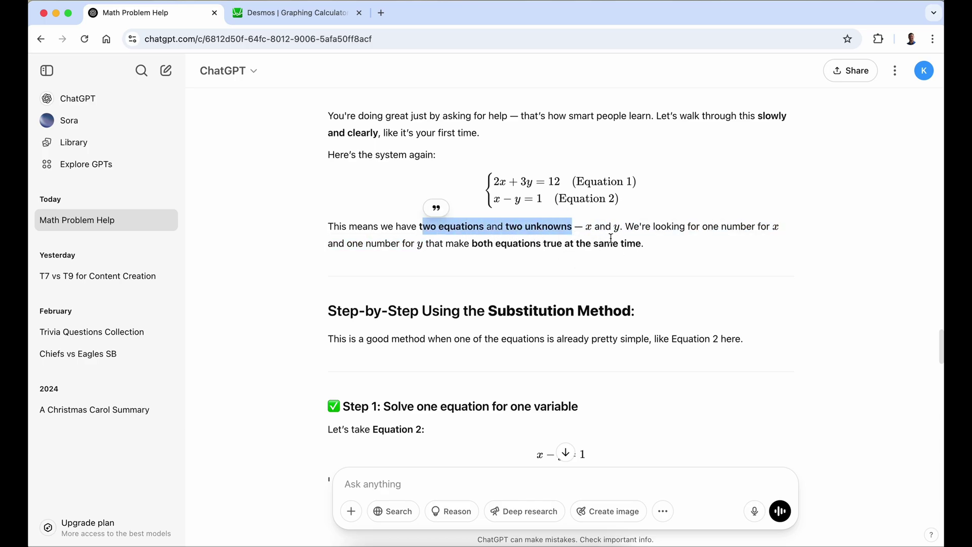
left_click(675, 270)
scroll(664, 278, "down", 2)
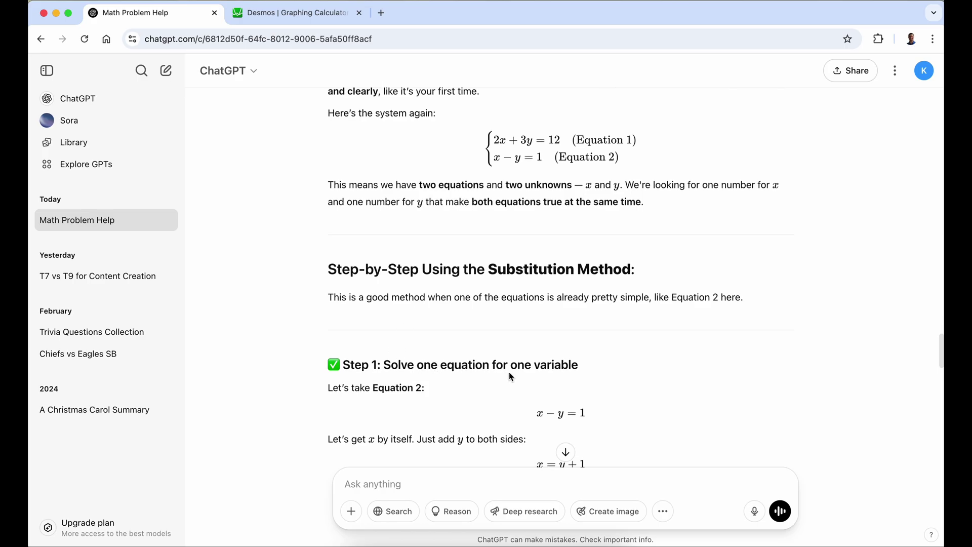
- Examine Step 1 of the substitution method, where Equation 2 is solved for x
scroll(603, 350, "down", 4)
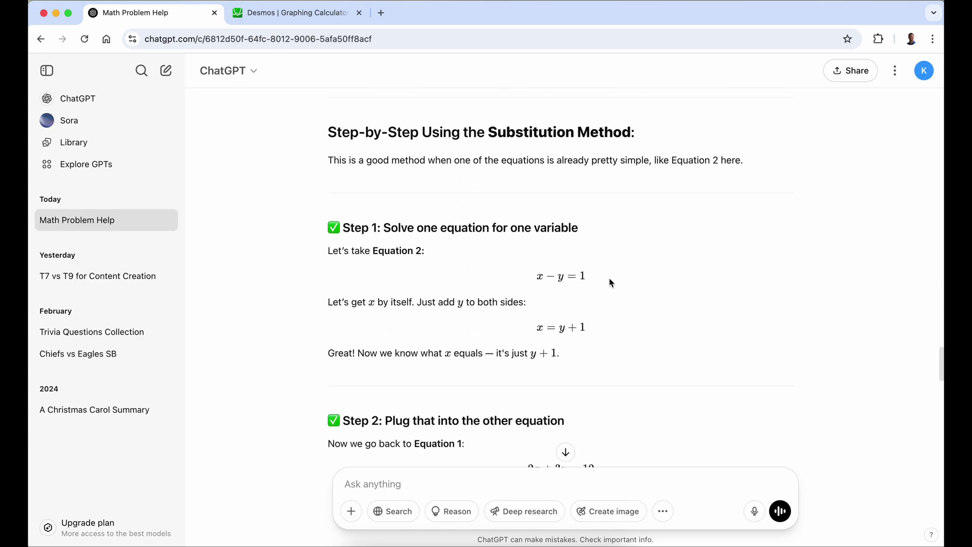
scroll(609, 282, "down", 3)
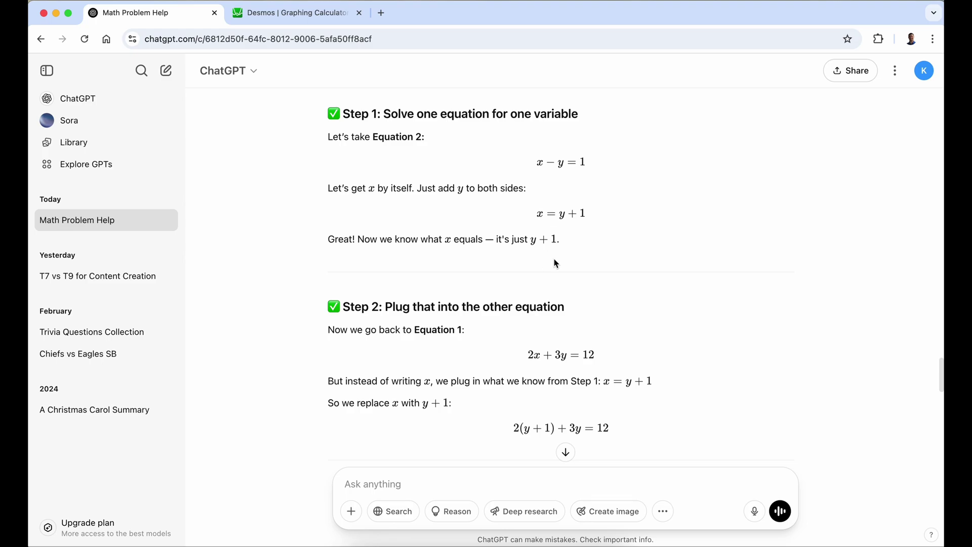
left_click_drag(545, 220, 539, 214)
left_click_drag(596, 222, 558, 218)
left_click(629, 245)
- Examine Step 2, comparing the 2x term in Equation 1 with the substituted expression built from Step 1
scroll(506, 243, "down", 3)
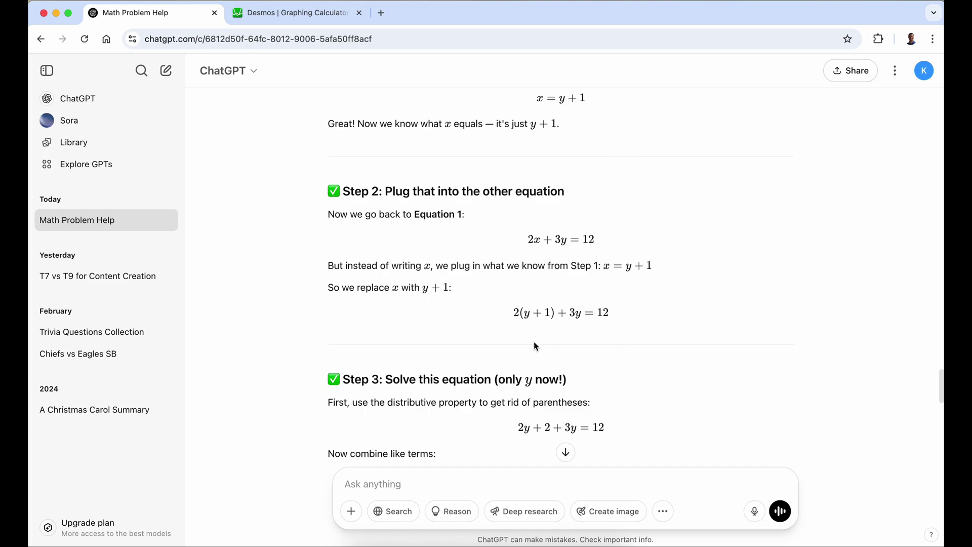
left_click_drag(565, 99, 584, 98)
left_click(532, 248)
left_click_drag(544, 244, 527, 239)
left_click_drag(513, 313, 556, 312)
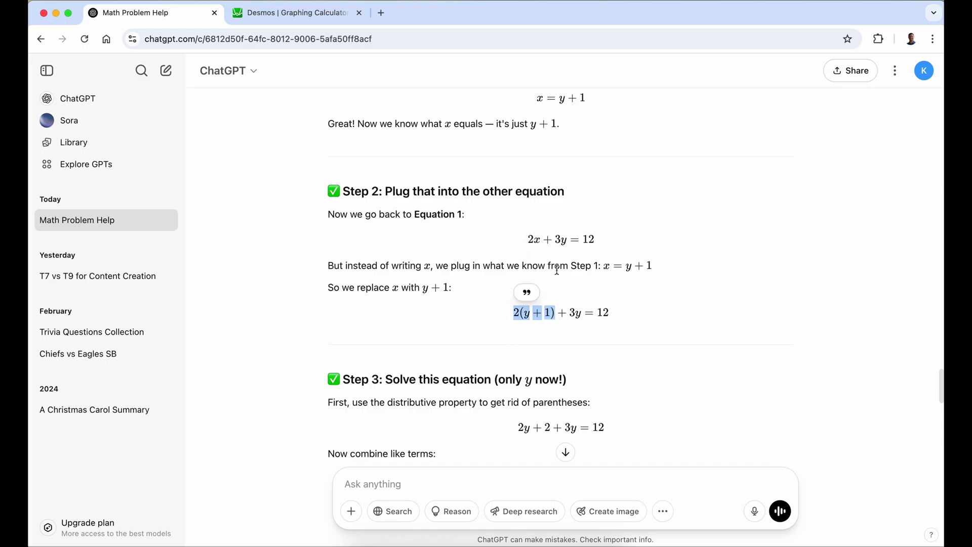
left_click(561, 98)
left_click_drag(561, 98, 588, 98)
left_click(608, 131)
- Review Step 3 onward, including the final answer and the double check in both original equations
scroll(683, 339, "down", 3)
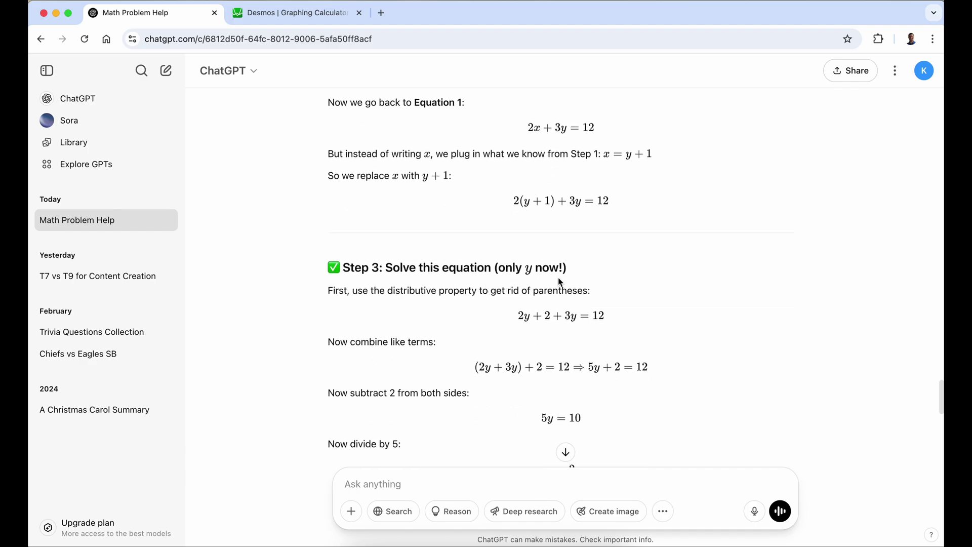
scroll(628, 299, "down", 8)
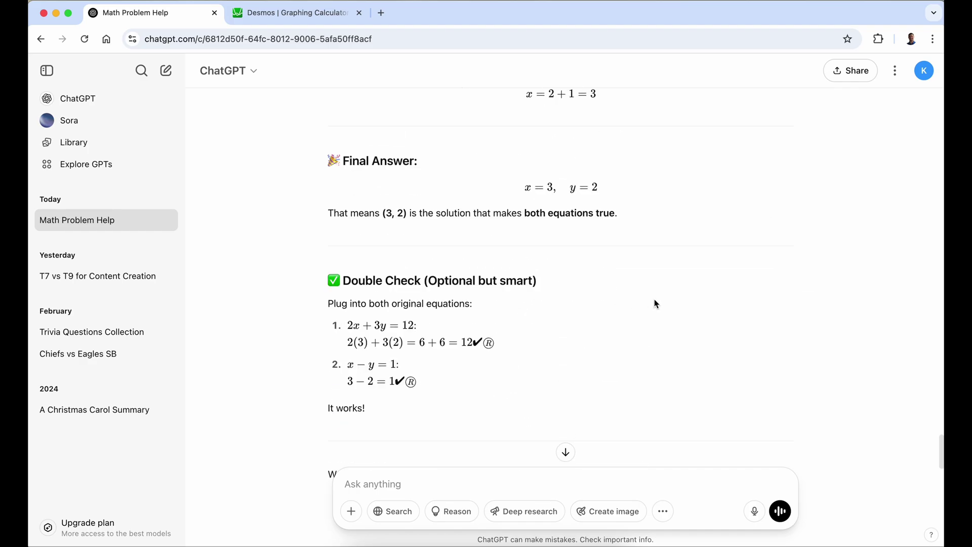
triple_click(618, 194)
scroll(667, 284, "down", 1)
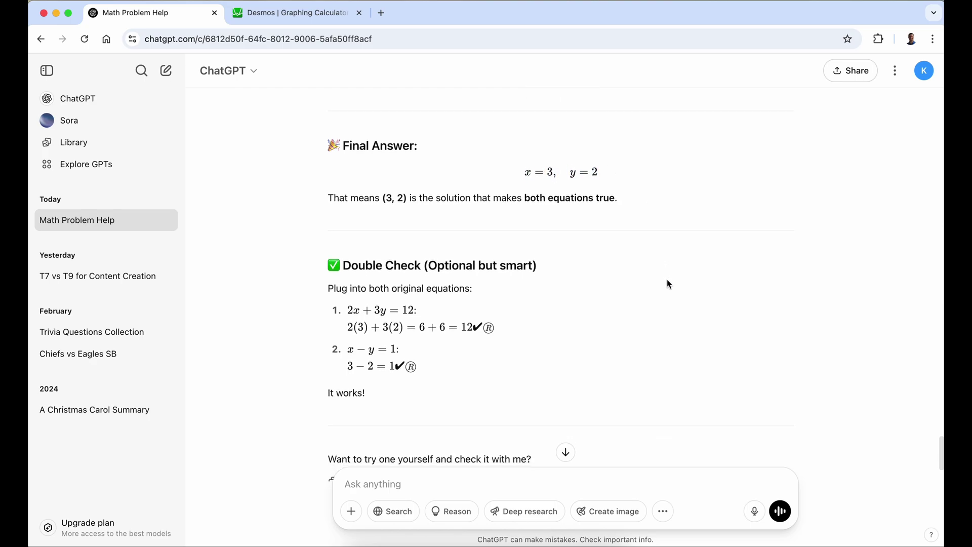
scroll(687, 328, "down", 2)
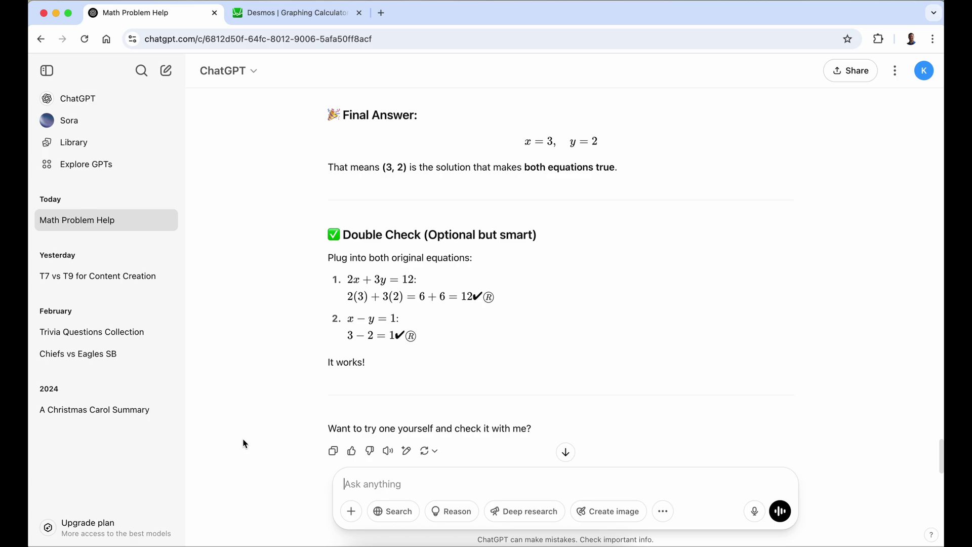
- Send the request "Now, can you give me an Algebra 1 final exam review."
type("Now, can you give me an ")
type("AI")
type("gebra 1")
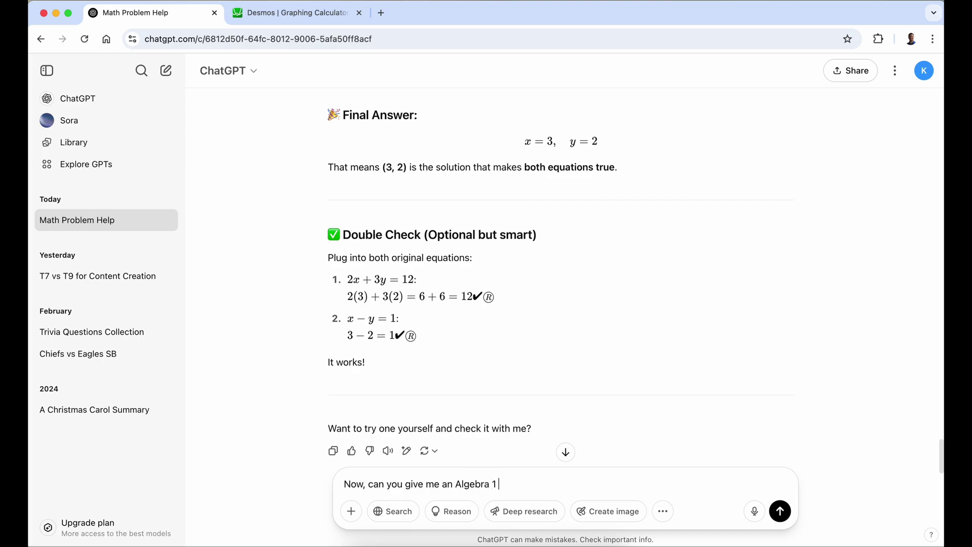
type(" final exam revei")
key("BackSpace")
key("BackSpace")
type("iew.")
key("Return")
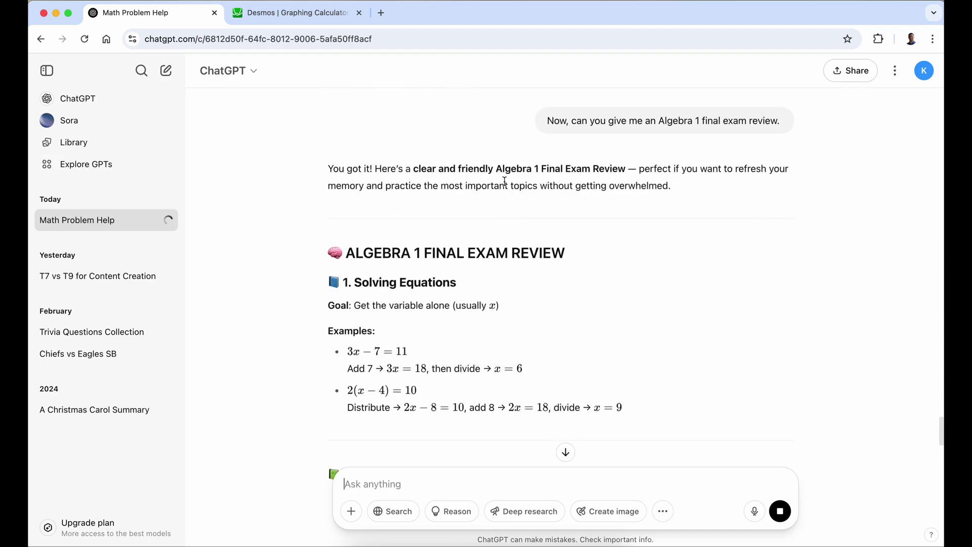
- Skim the Algebra 1 final exam review topics, from solving equations through slope formula, systems of equations and factoring quadratics
scroll(598, 227, "down", 6)
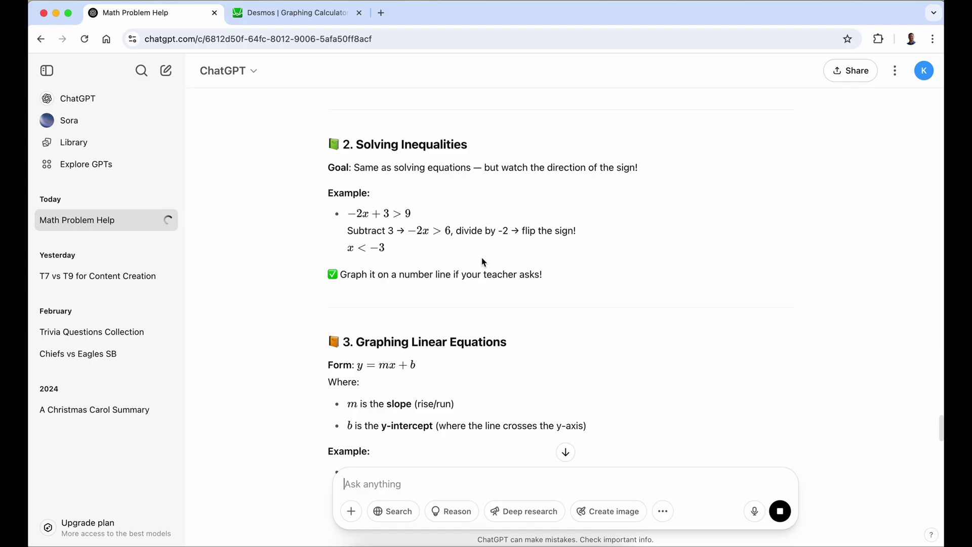
scroll(478, 319, "down", 2)
scroll(478, 324, "down", 9)
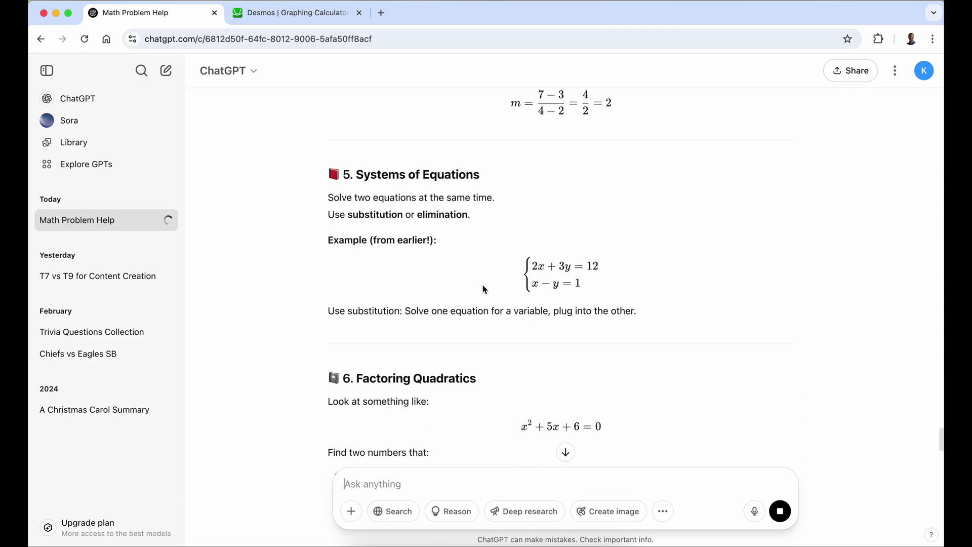
scroll(567, 421, "up", 5)
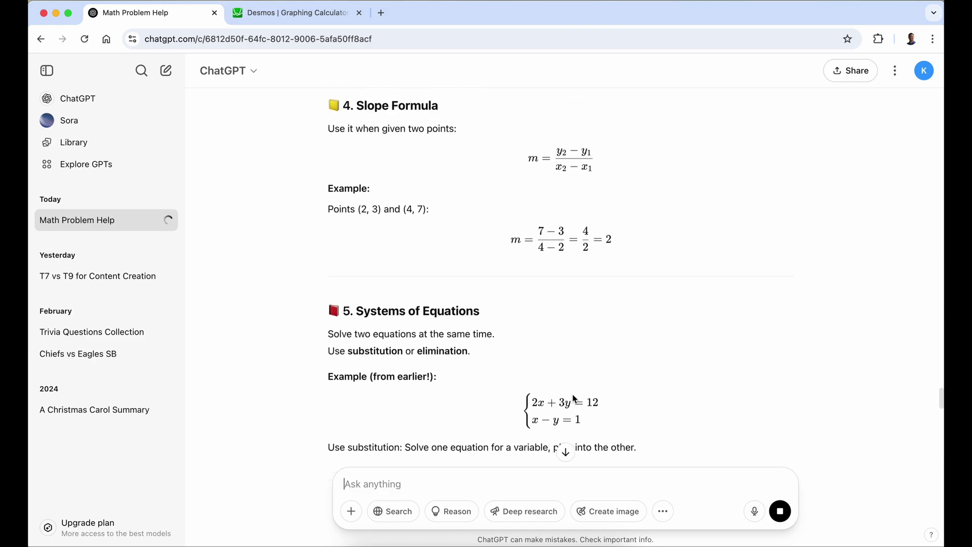